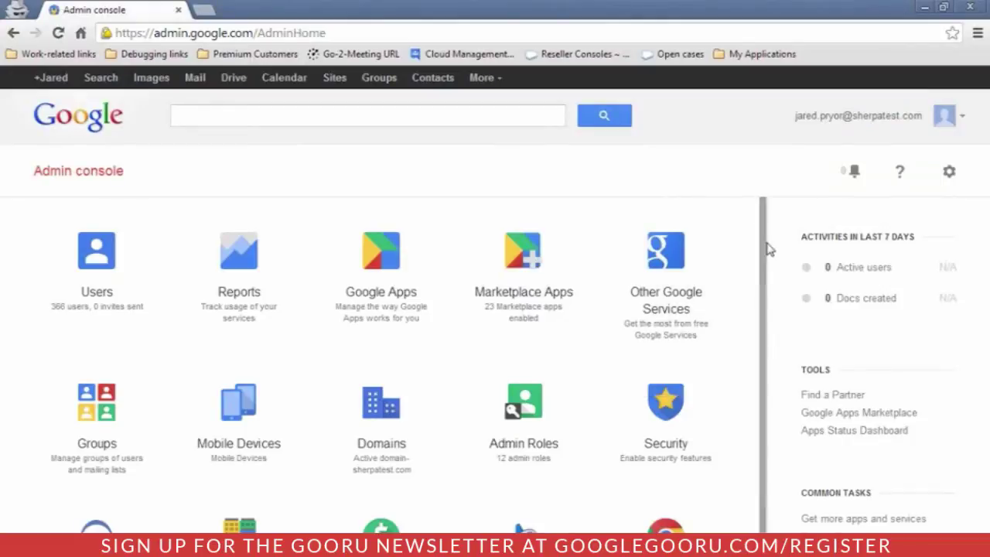
Open Gmail advanced settings, briefly view christest, then show sherpatest.com's SMTP relay service setting
click(385, 261)
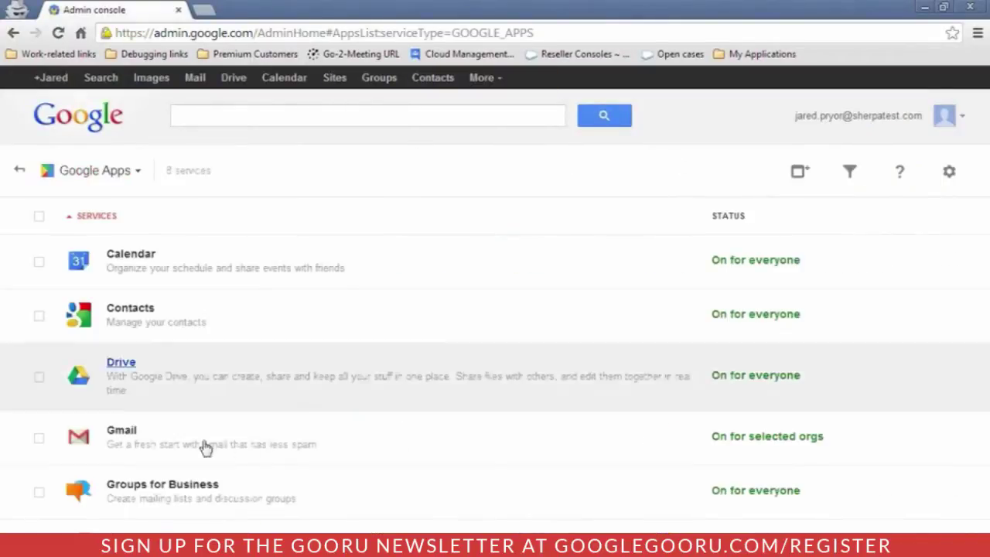
click(122, 433)
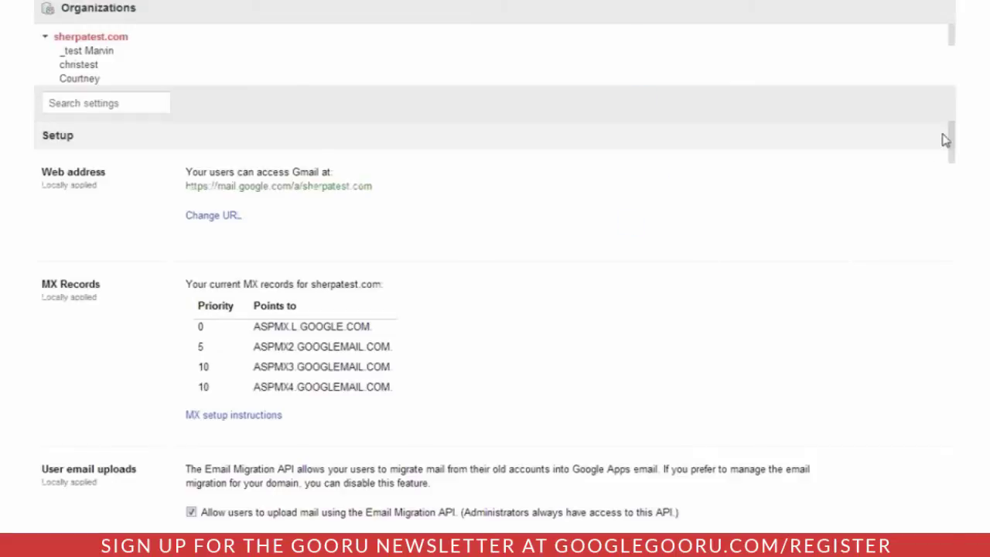
drag(952, 143, 949, 526)
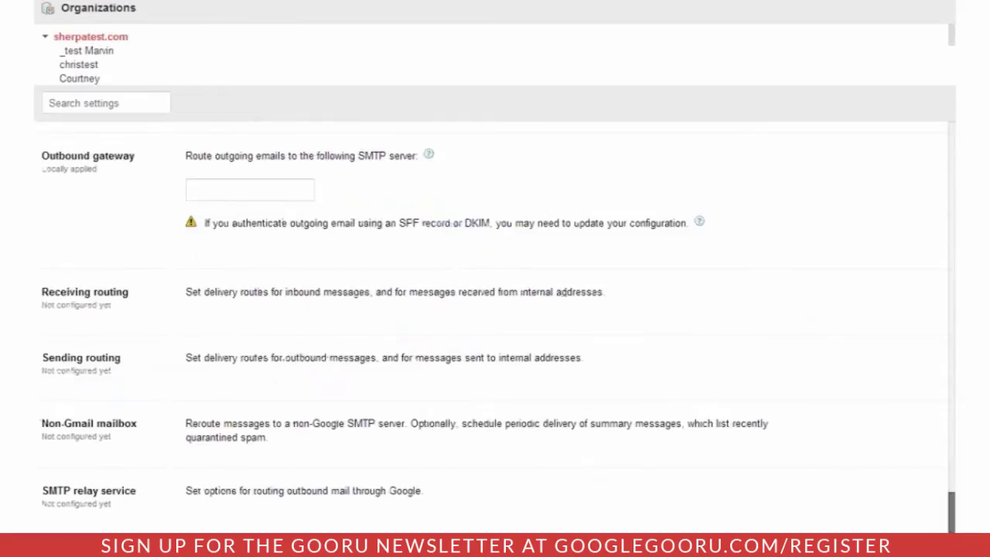
mouse_move(495, 430)
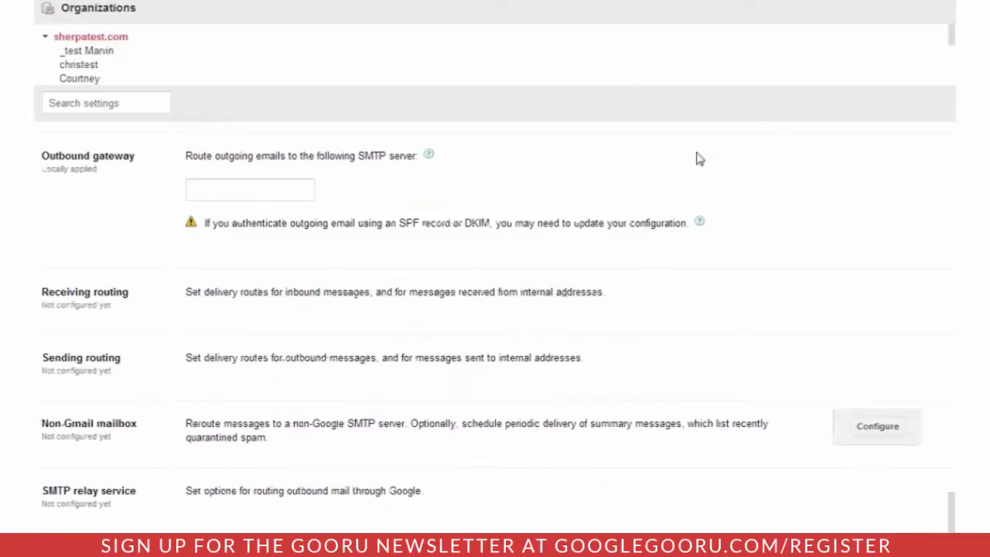
click(94, 68)
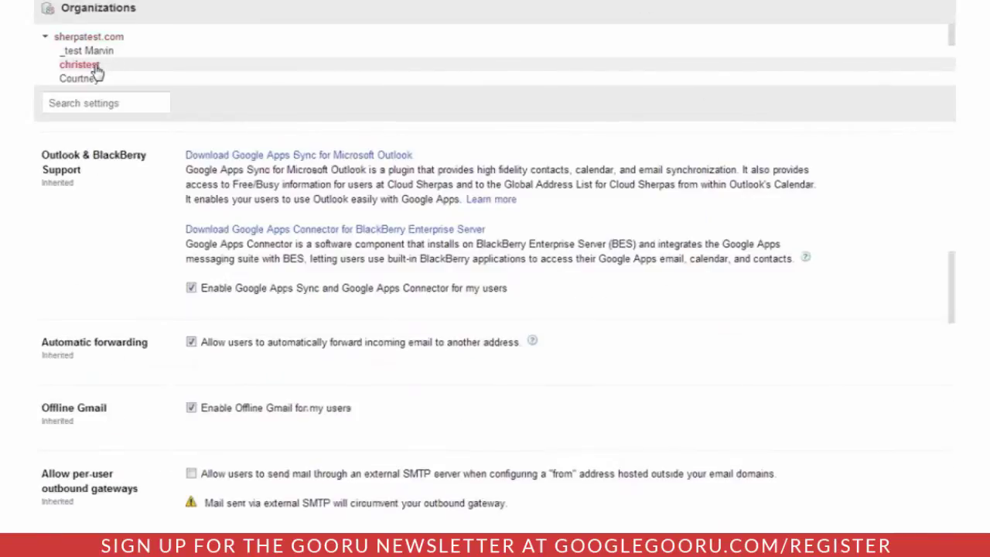
drag(950, 275, 944, 484)
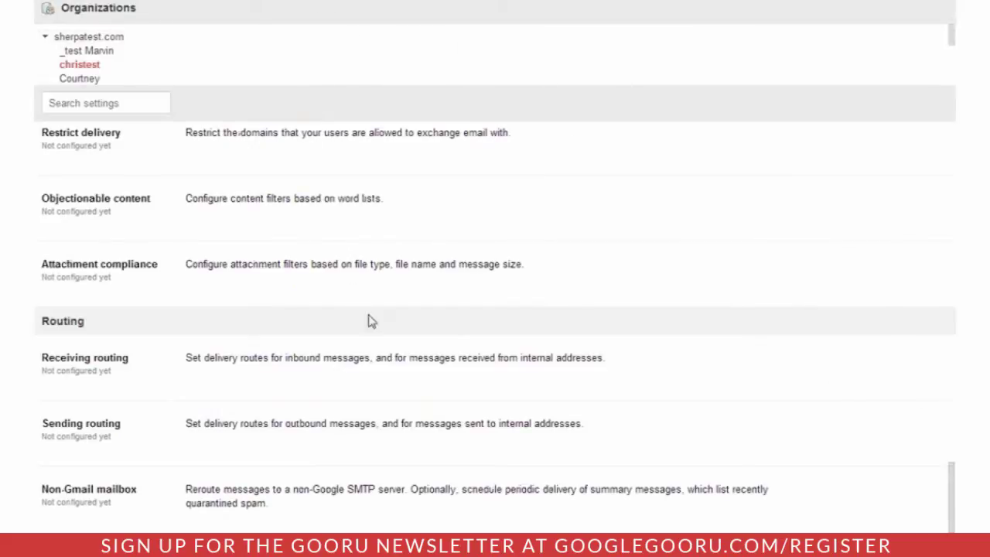
click(106, 37)
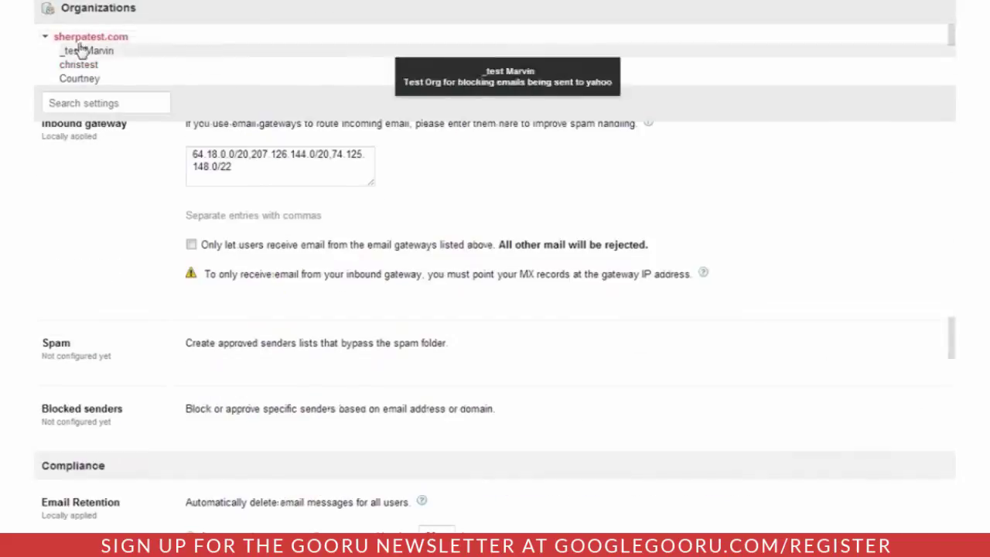
drag(950, 341, 967, 531)
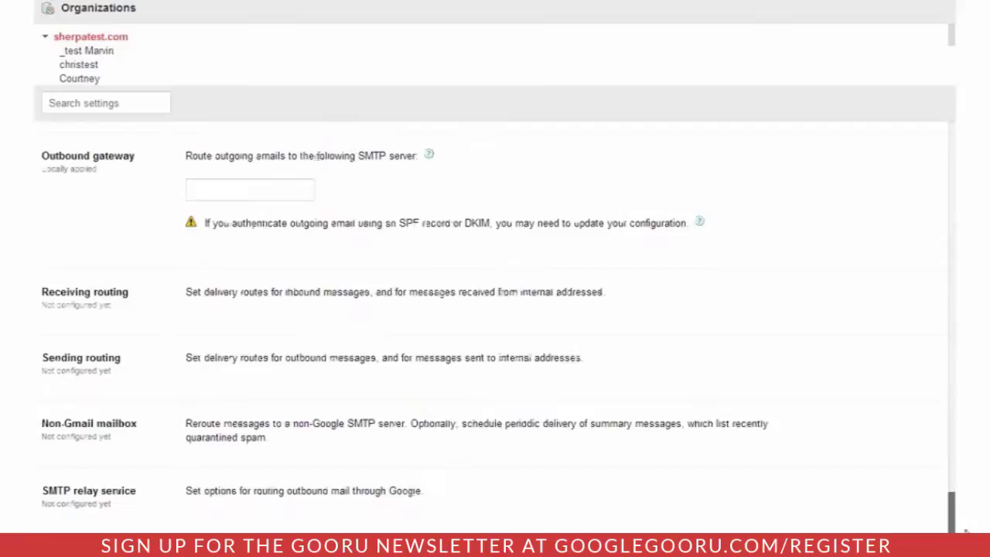
mouse_move(668, 495)
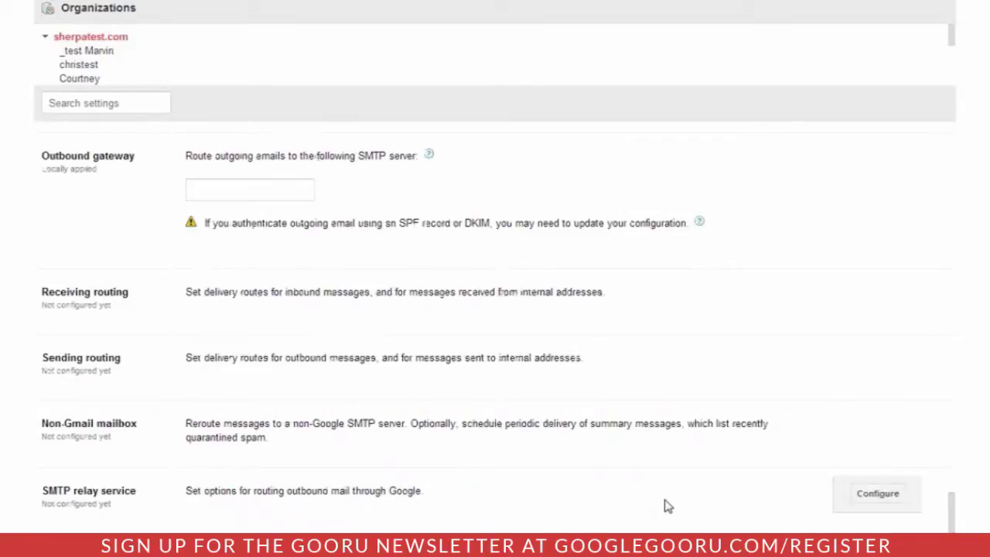
Begin configuring SMTP relay service and add a blank allowed IP address / range entry
click(892, 499)
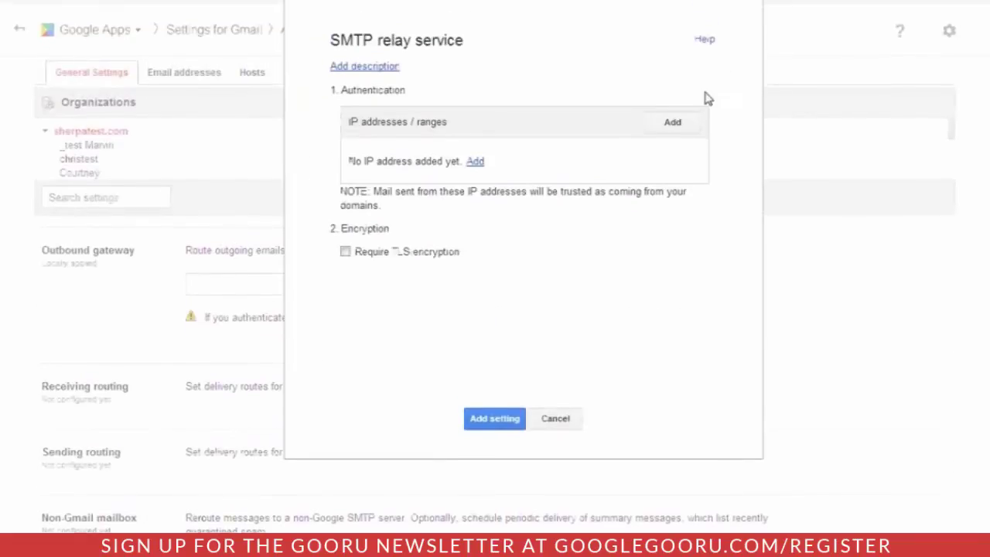
scroll(569, 157, up, 2)
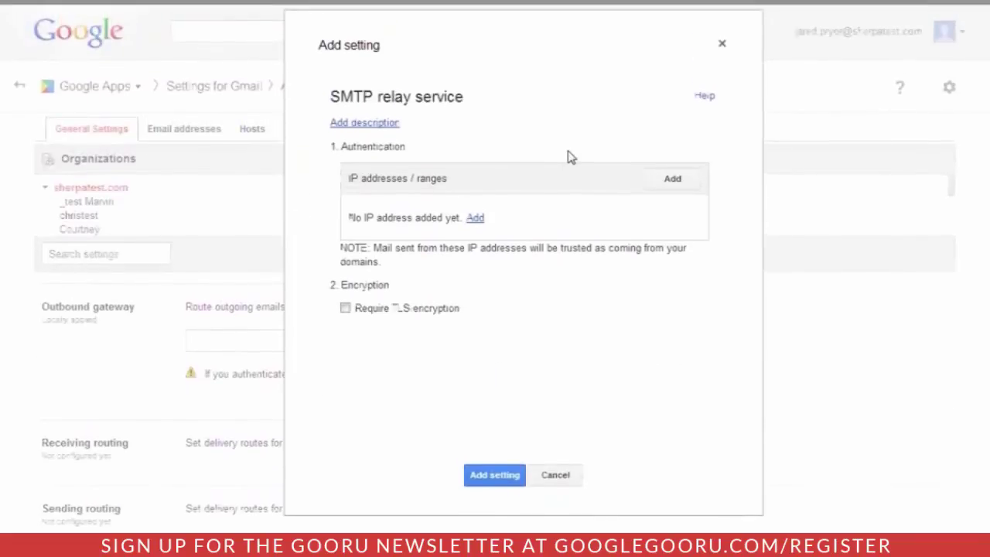
click(477, 219)
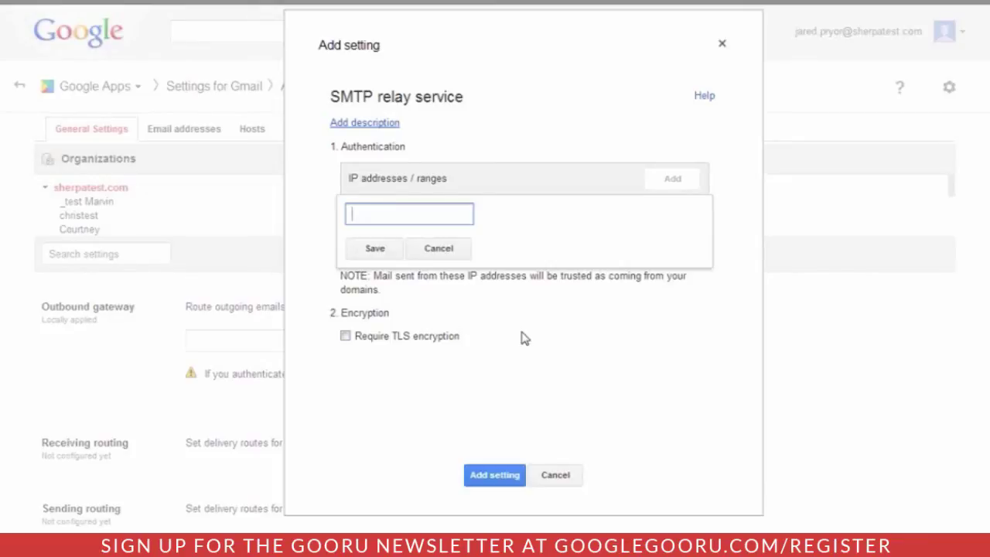
Open the SMTP relay service help article and expand its Postfix instructions
click(704, 97)
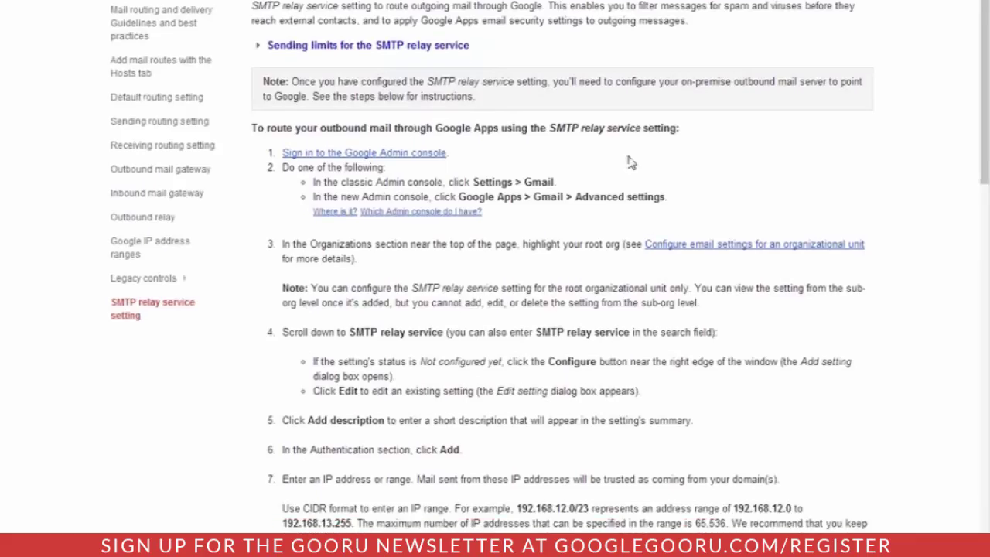
scroll(777, 171, down, 5)
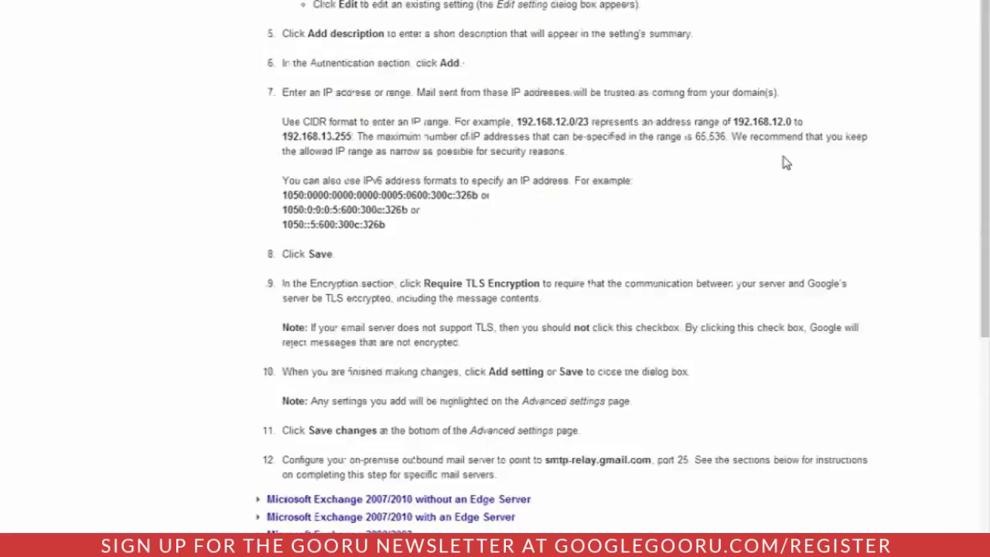
scroll(785, 162, down, 5)
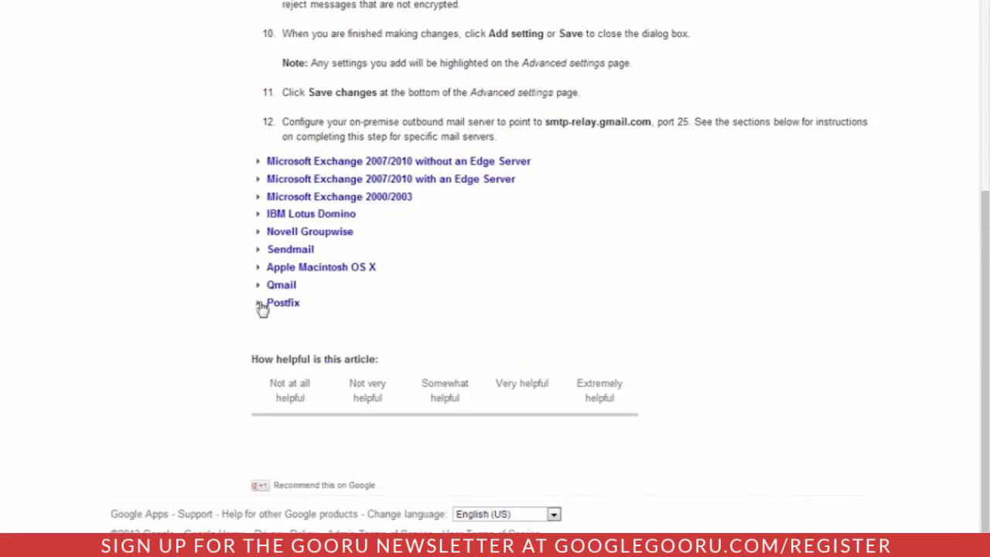
click(261, 304)
Highlight the relayhost value smtp-relay.gmail.com:25 and the relay host name
scroll(487, 232, down, 1)
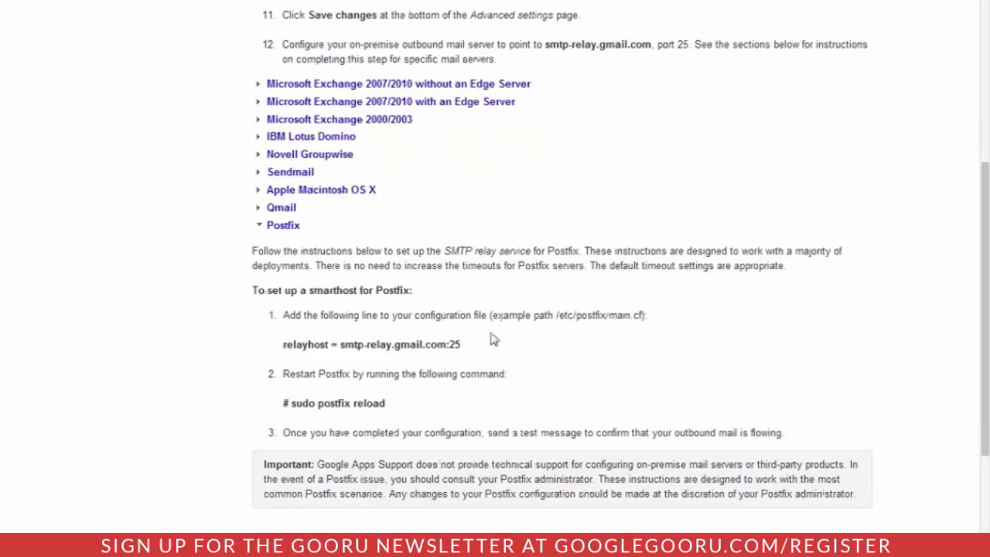
mouse_move(462, 345)
mouse_down()
mouse_move(340, 345)
mouse_move(446, 344)
mouse_up()
click(371, 350)
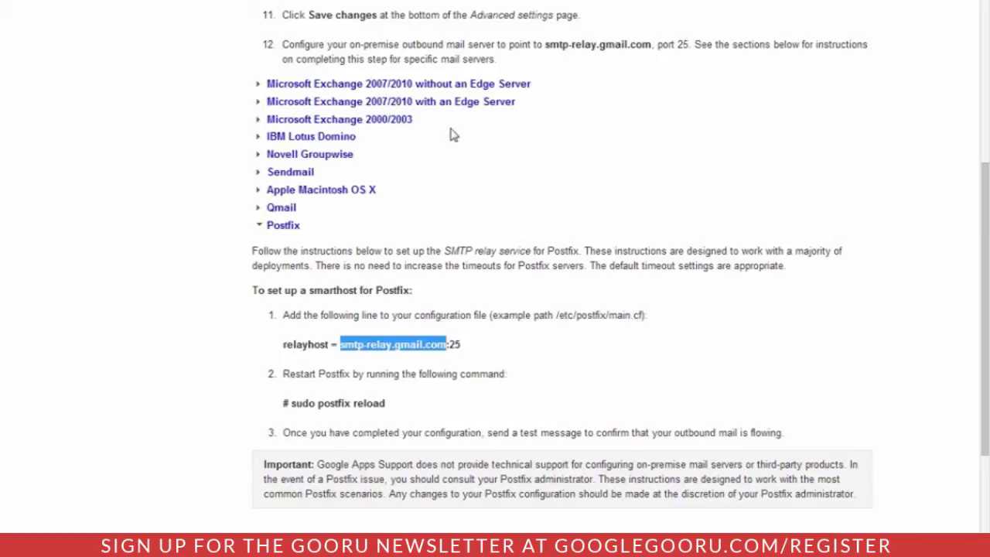
click(365, 364)
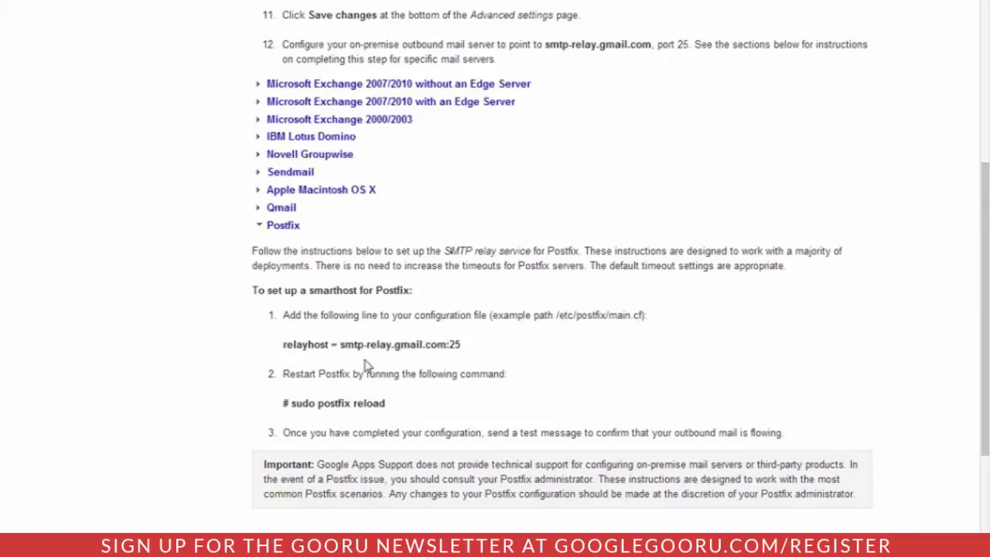
drag(341, 346, 446, 346)
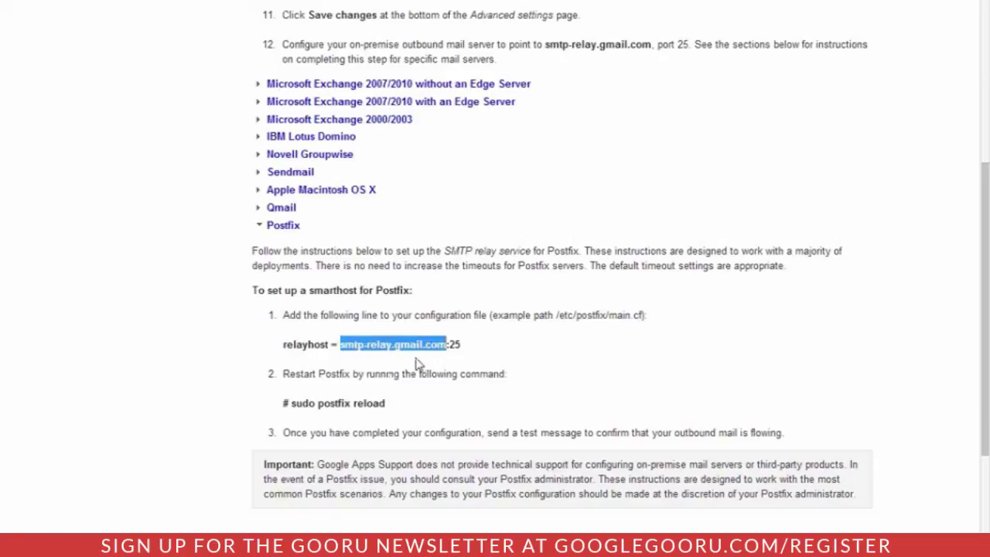
drag(468, 349, 450, 345)
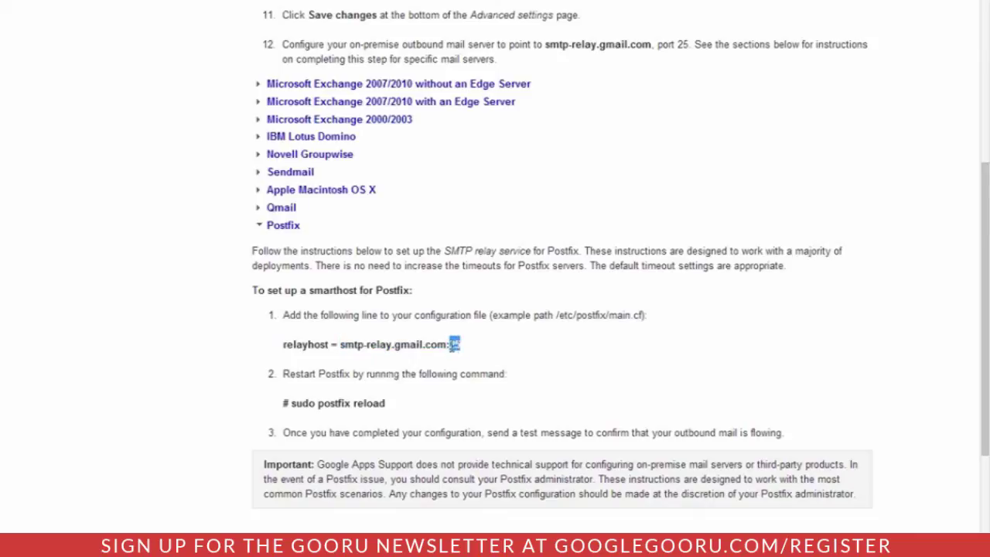
click(455, 369)
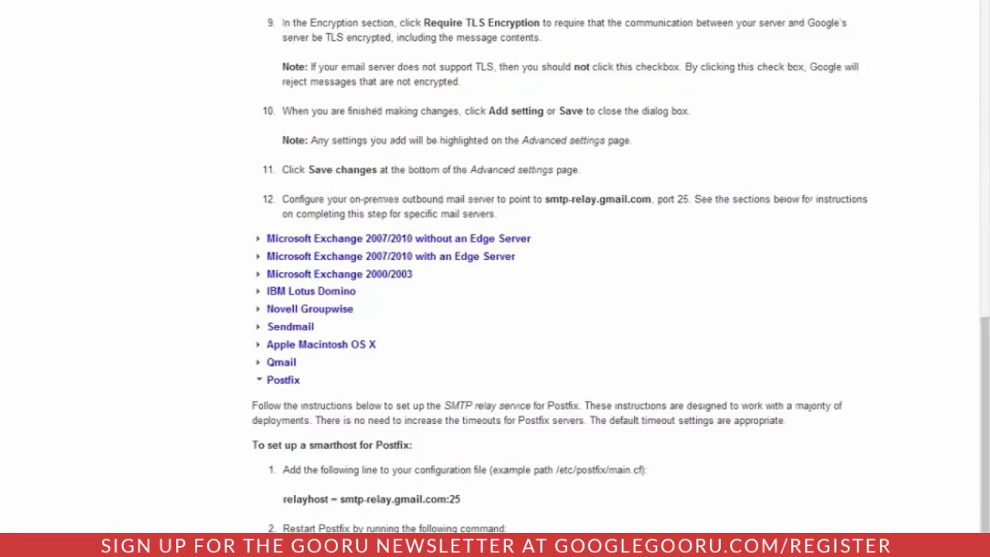
drag(461, 499, 341, 499)
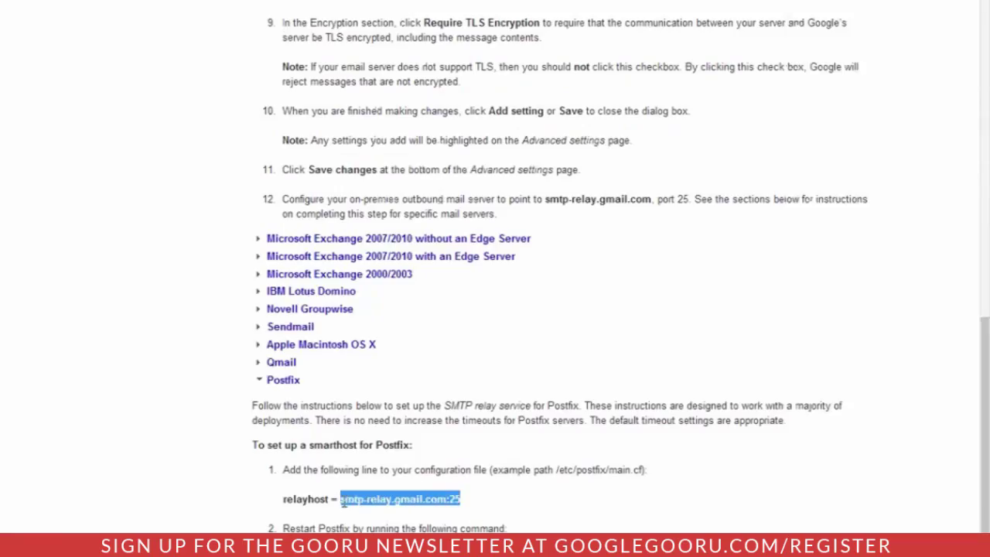
click(501, 517)
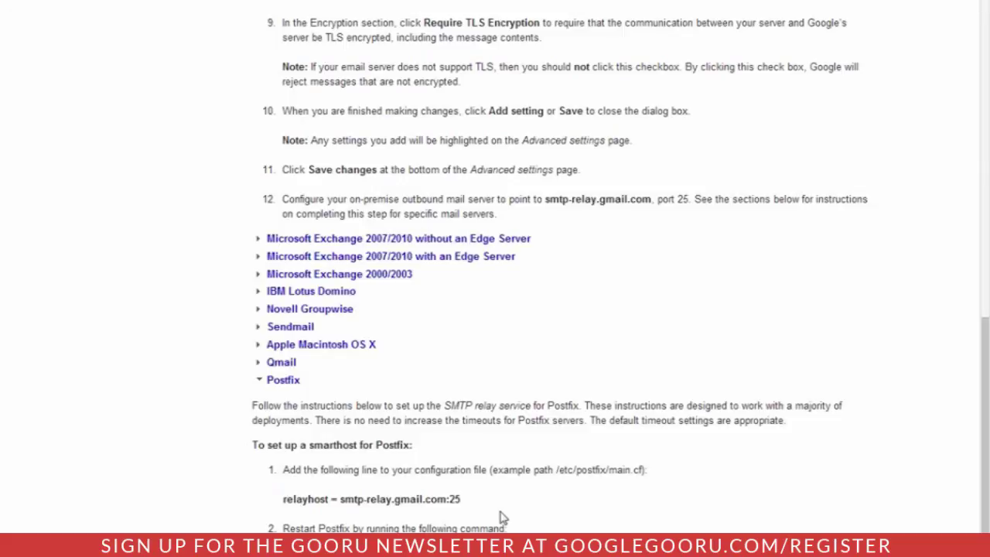